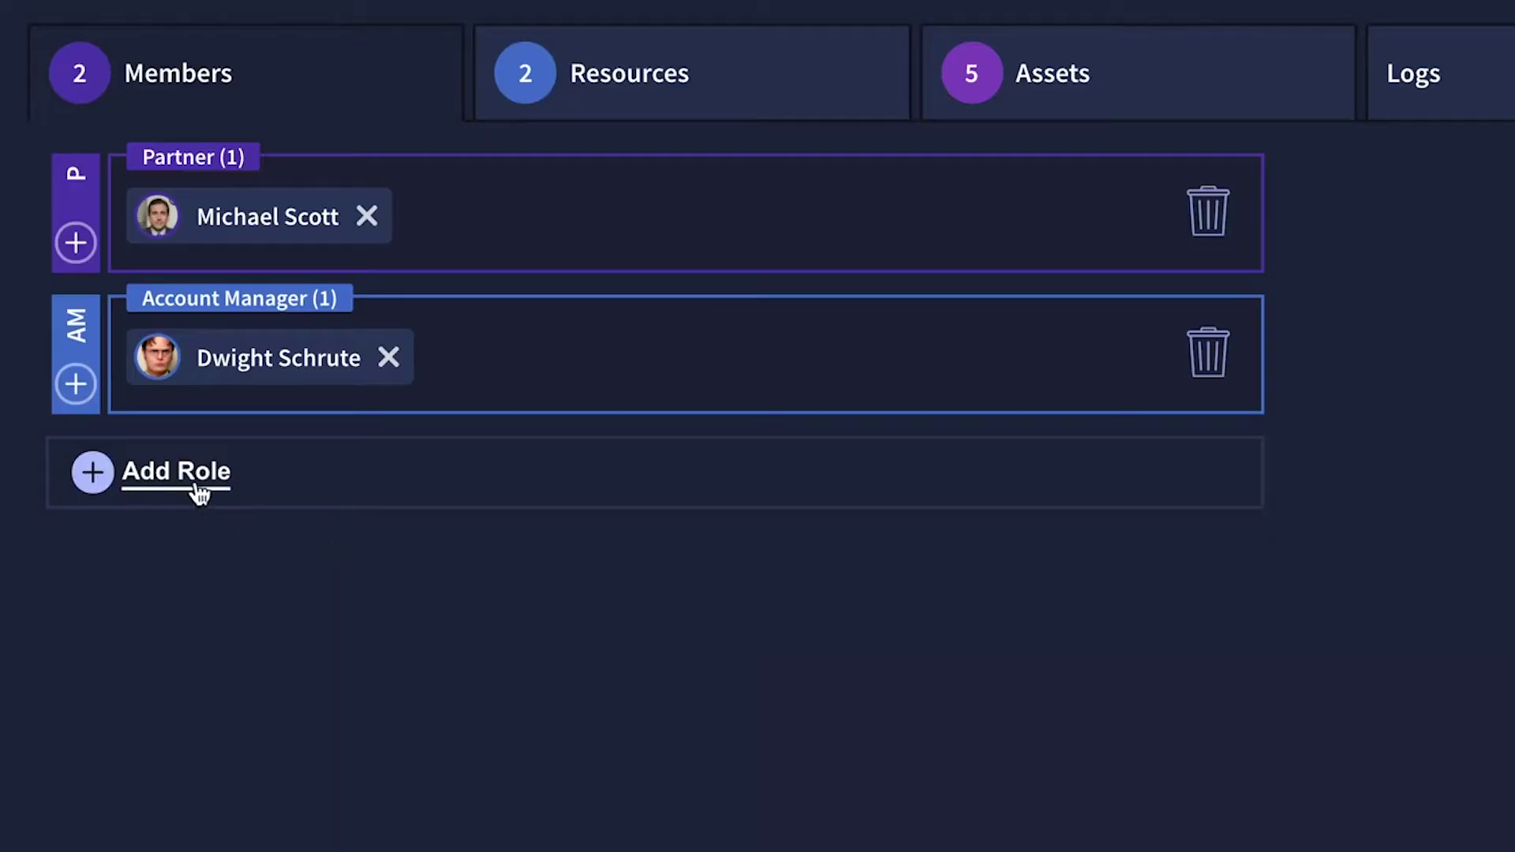
Add the Project Leader role to the team and assign one user to it.
click(193, 486)
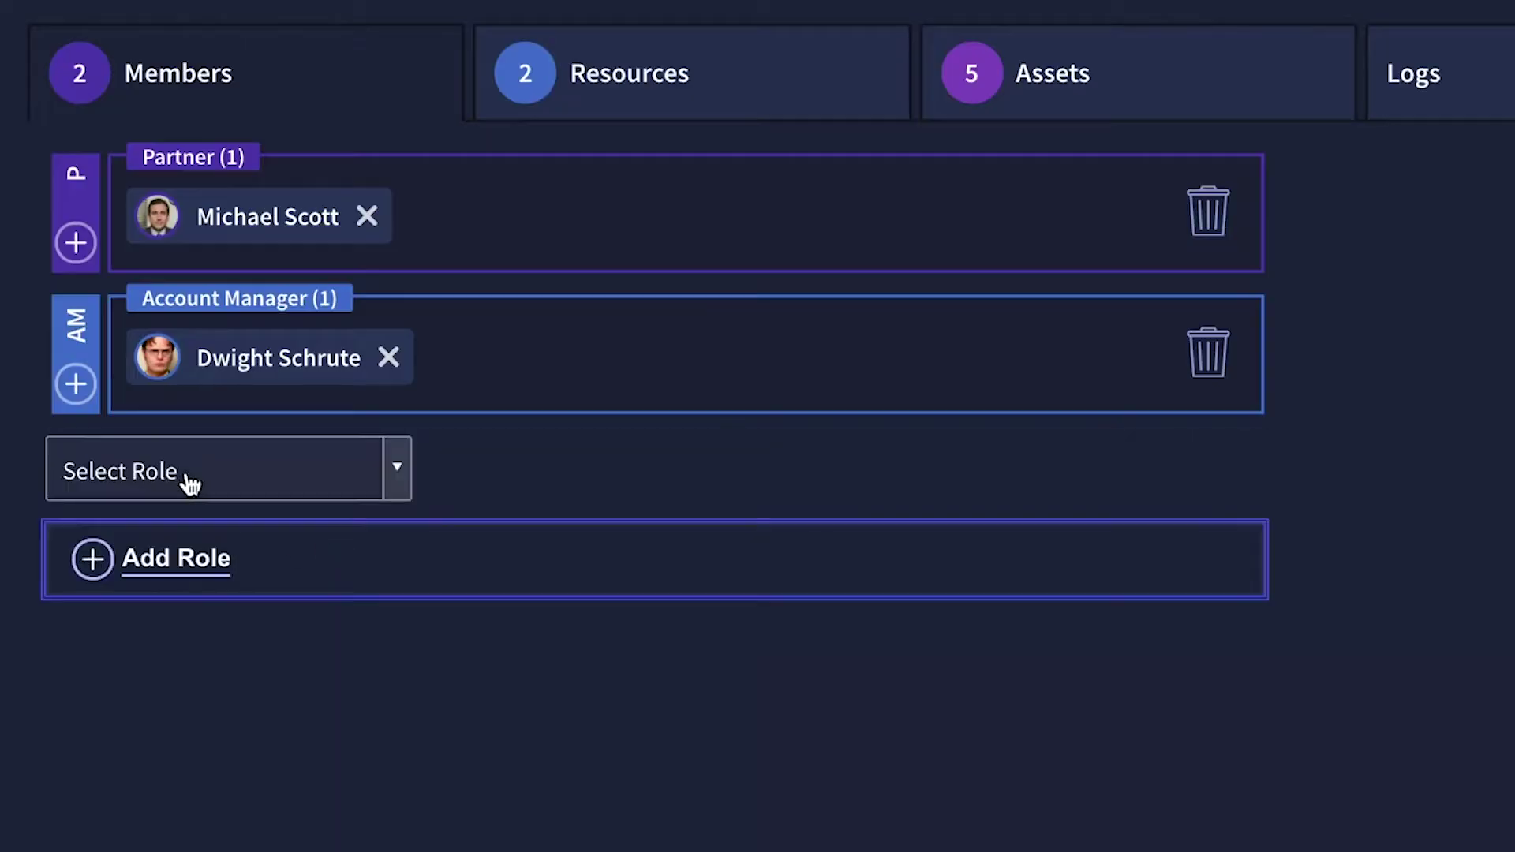
click(202, 481)
click(180, 635)
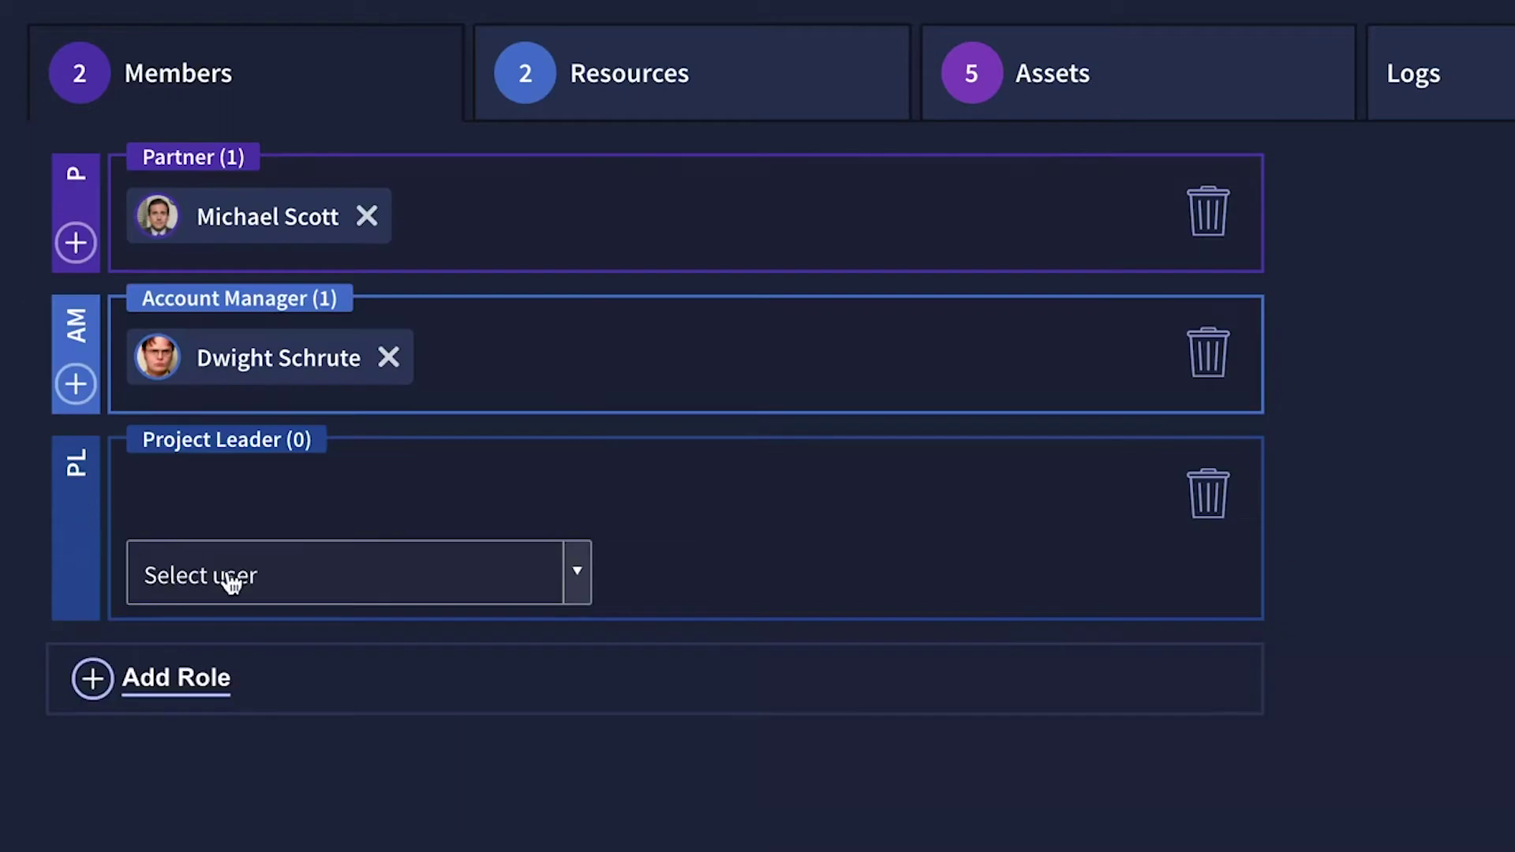
click(231, 577)
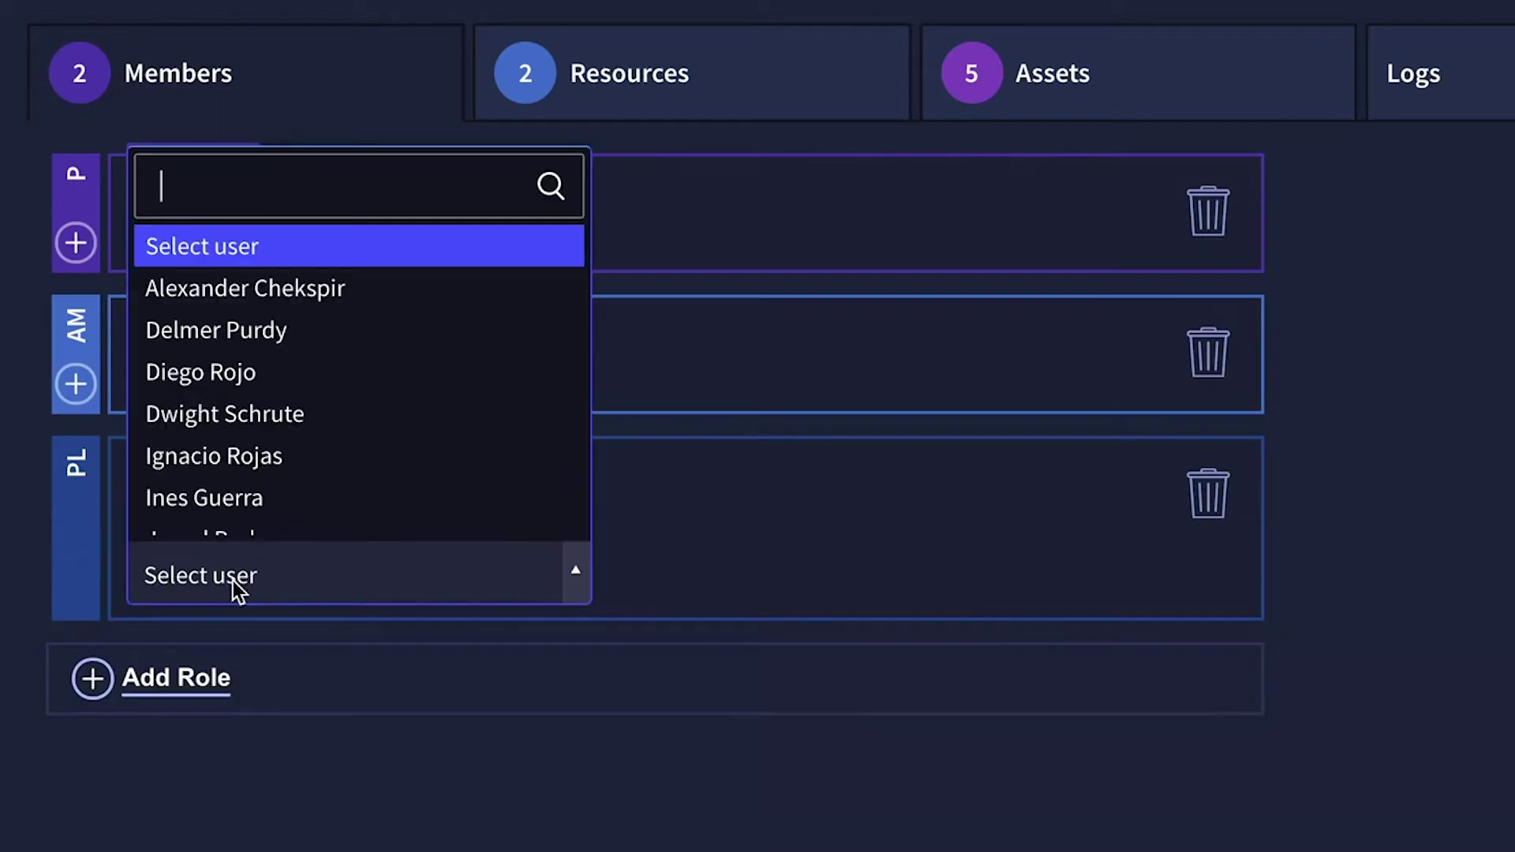
scroll(246, 456, down, 1)
scroll(247, 444, down, 2)
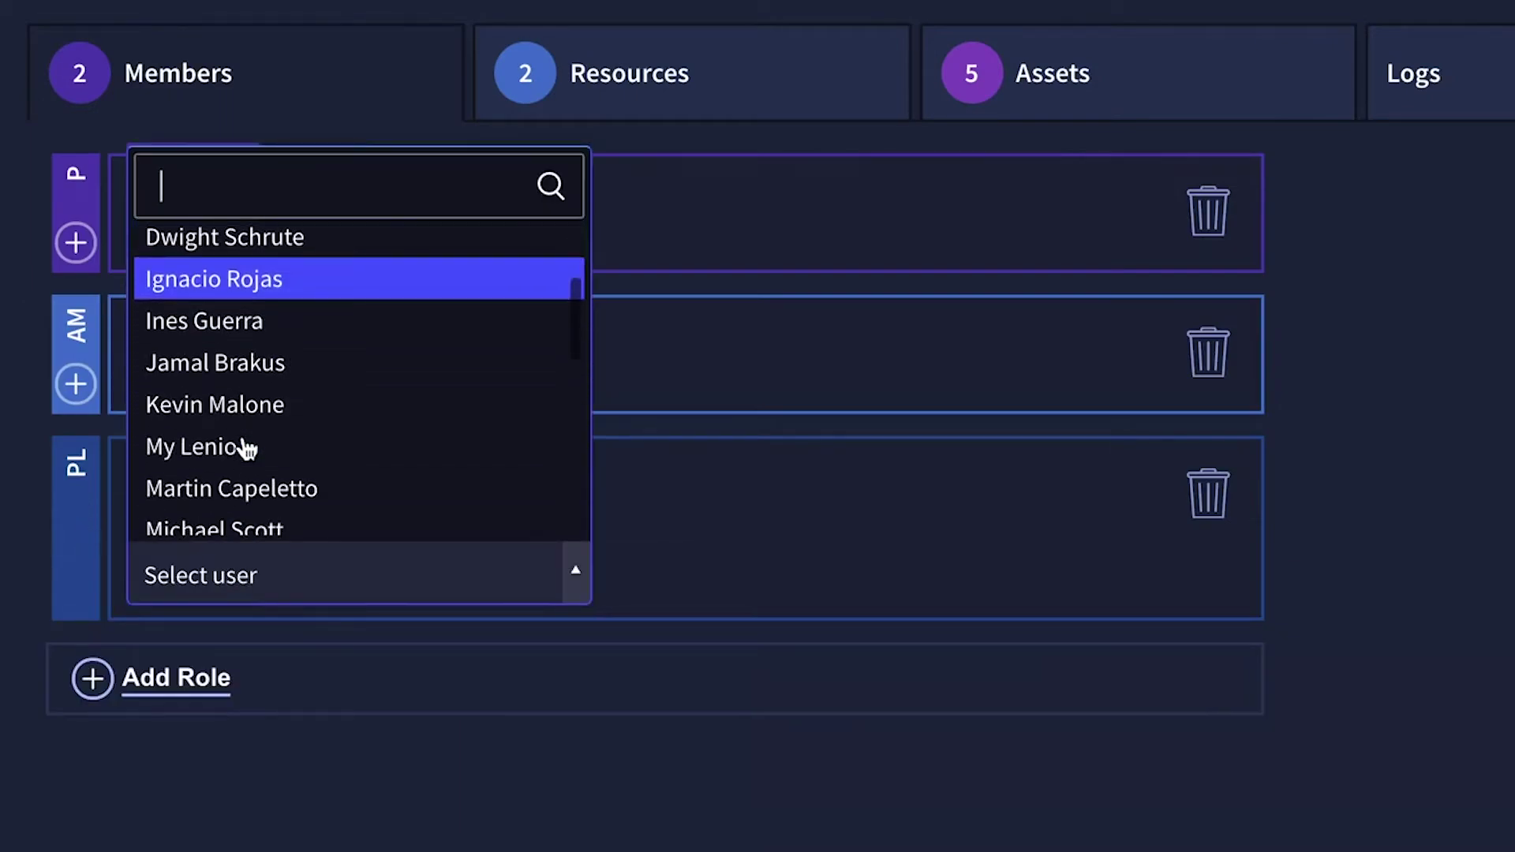
click(246, 409)
Assign two users to the Developers role, bringing the team to five members.
click(75, 661)
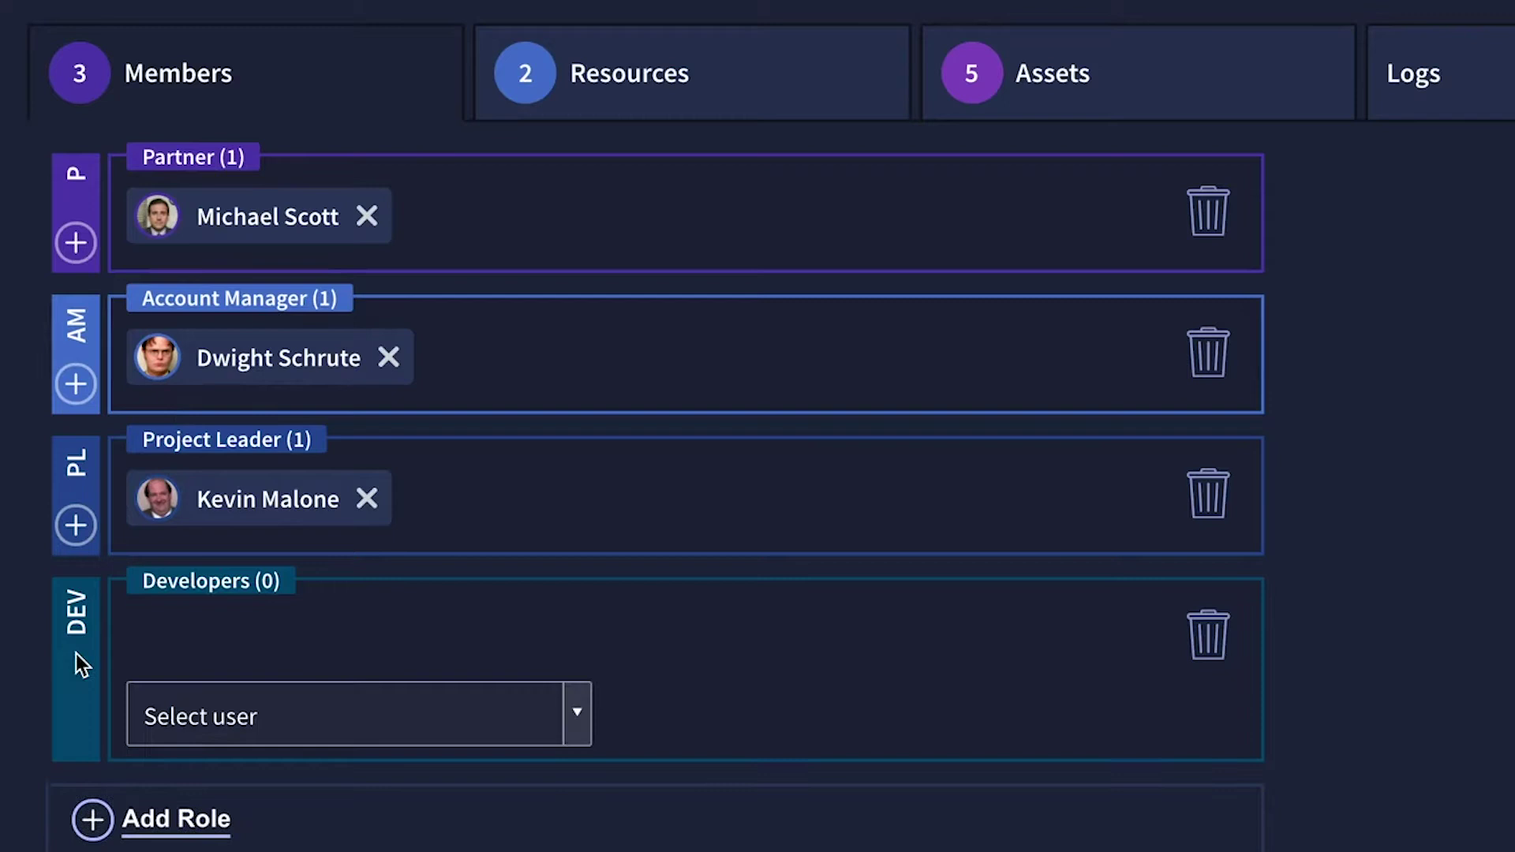
click(243, 720)
scroll(298, 609, down, 1)
scroll(298, 610, down, 2)
click(263, 509)
click(79, 672)
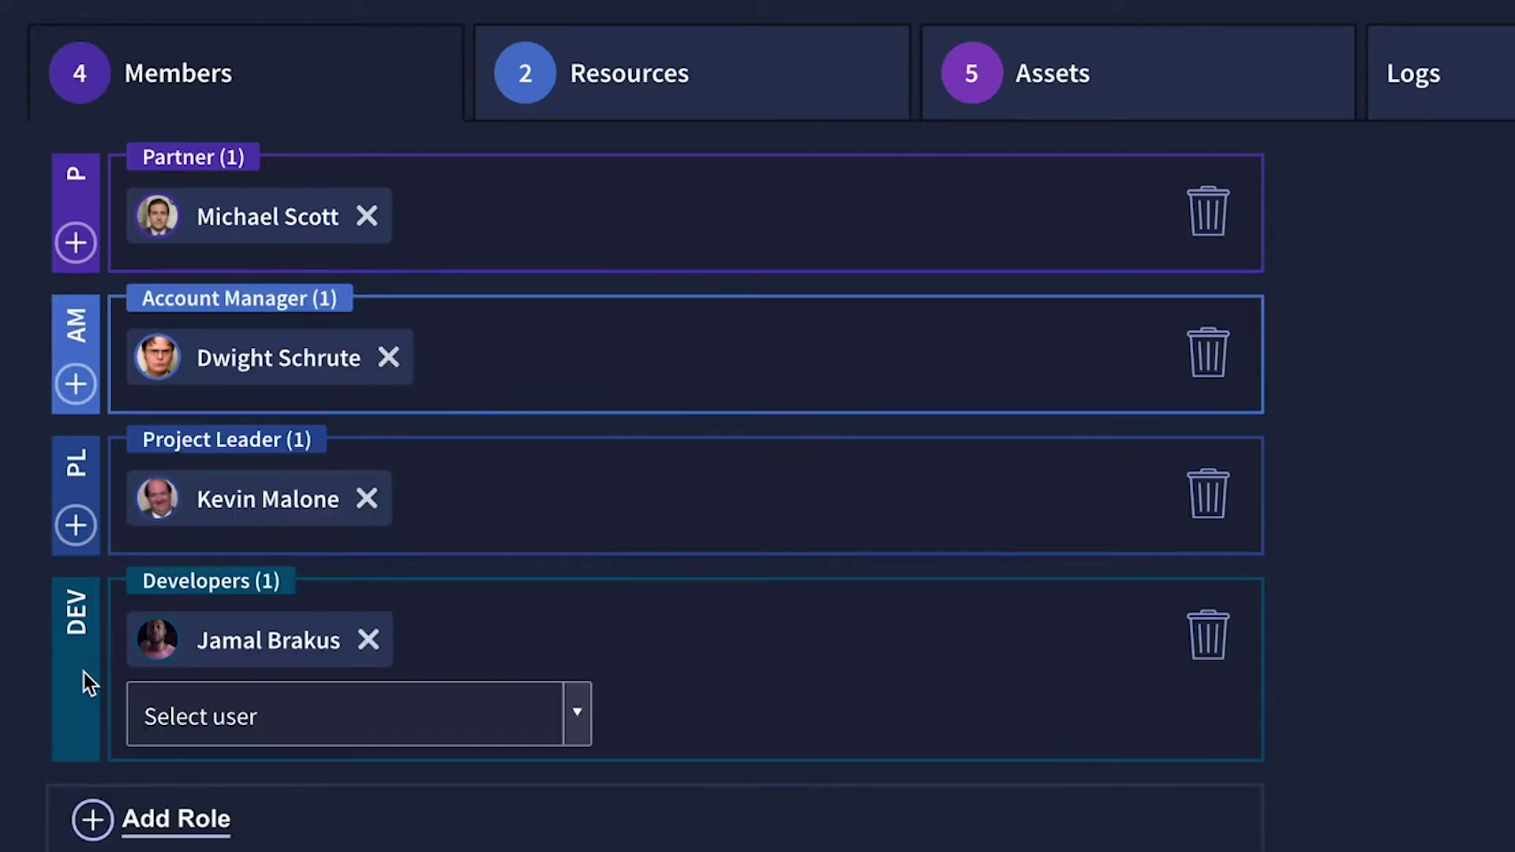
click(376, 715)
scroll(391, 562, down, 2)
scroll(391, 562, down, 3)
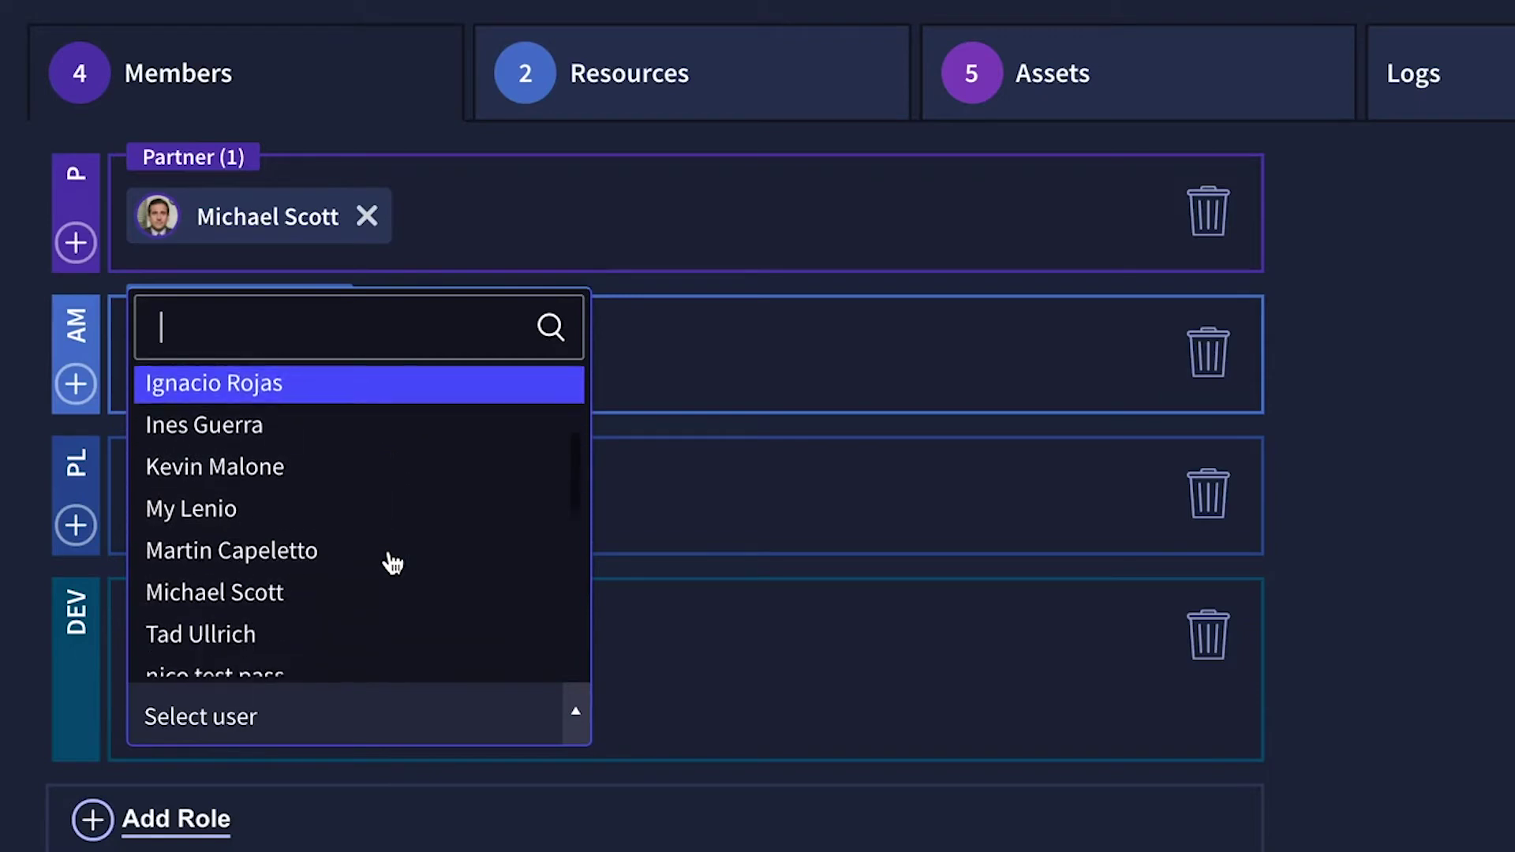
scroll(392, 562, down, 3)
click(321, 508)
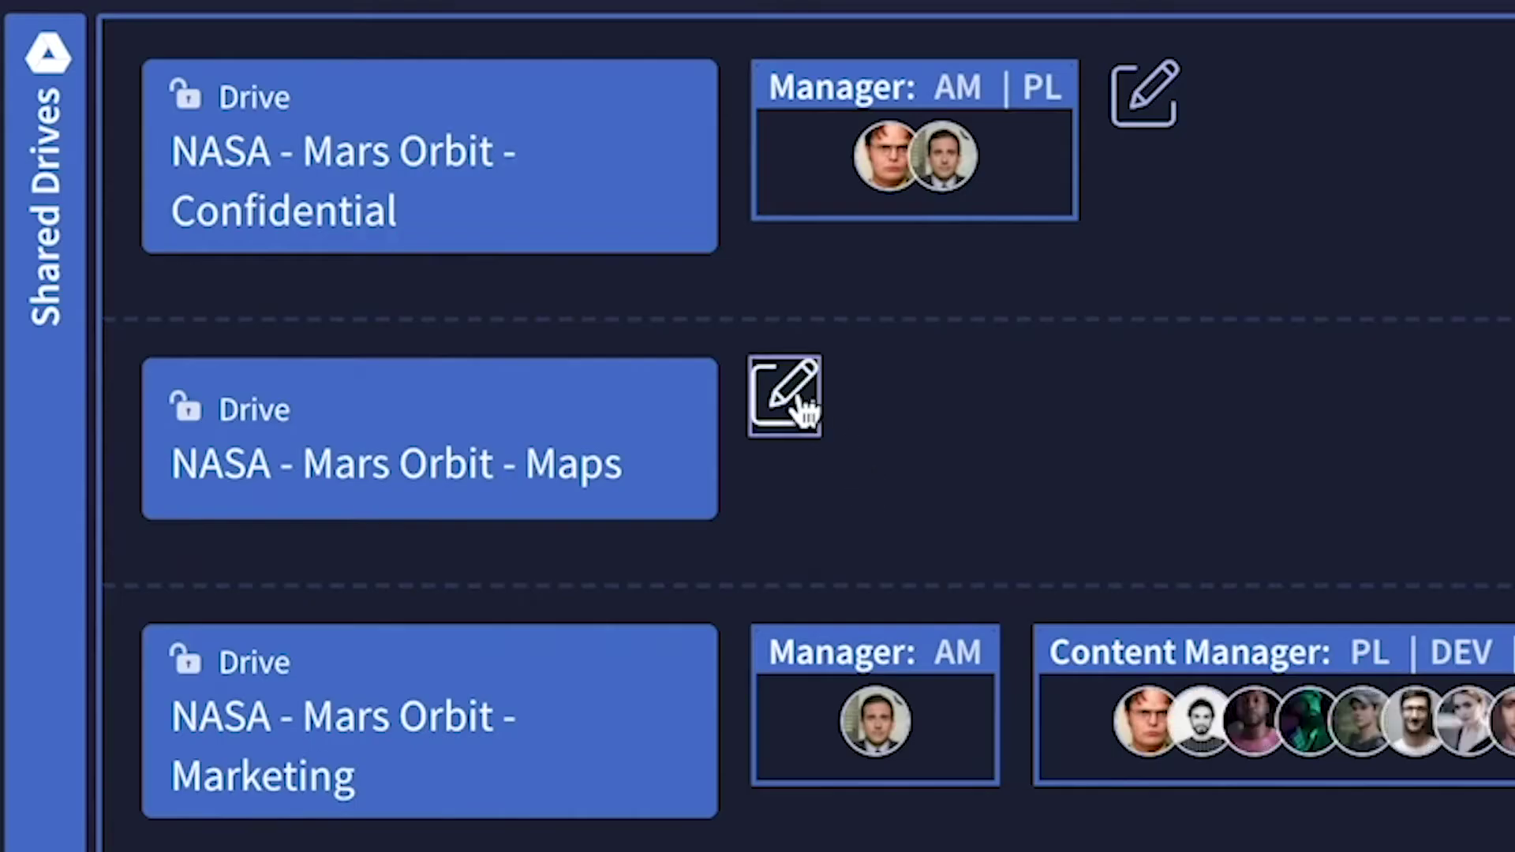
click(785, 395)
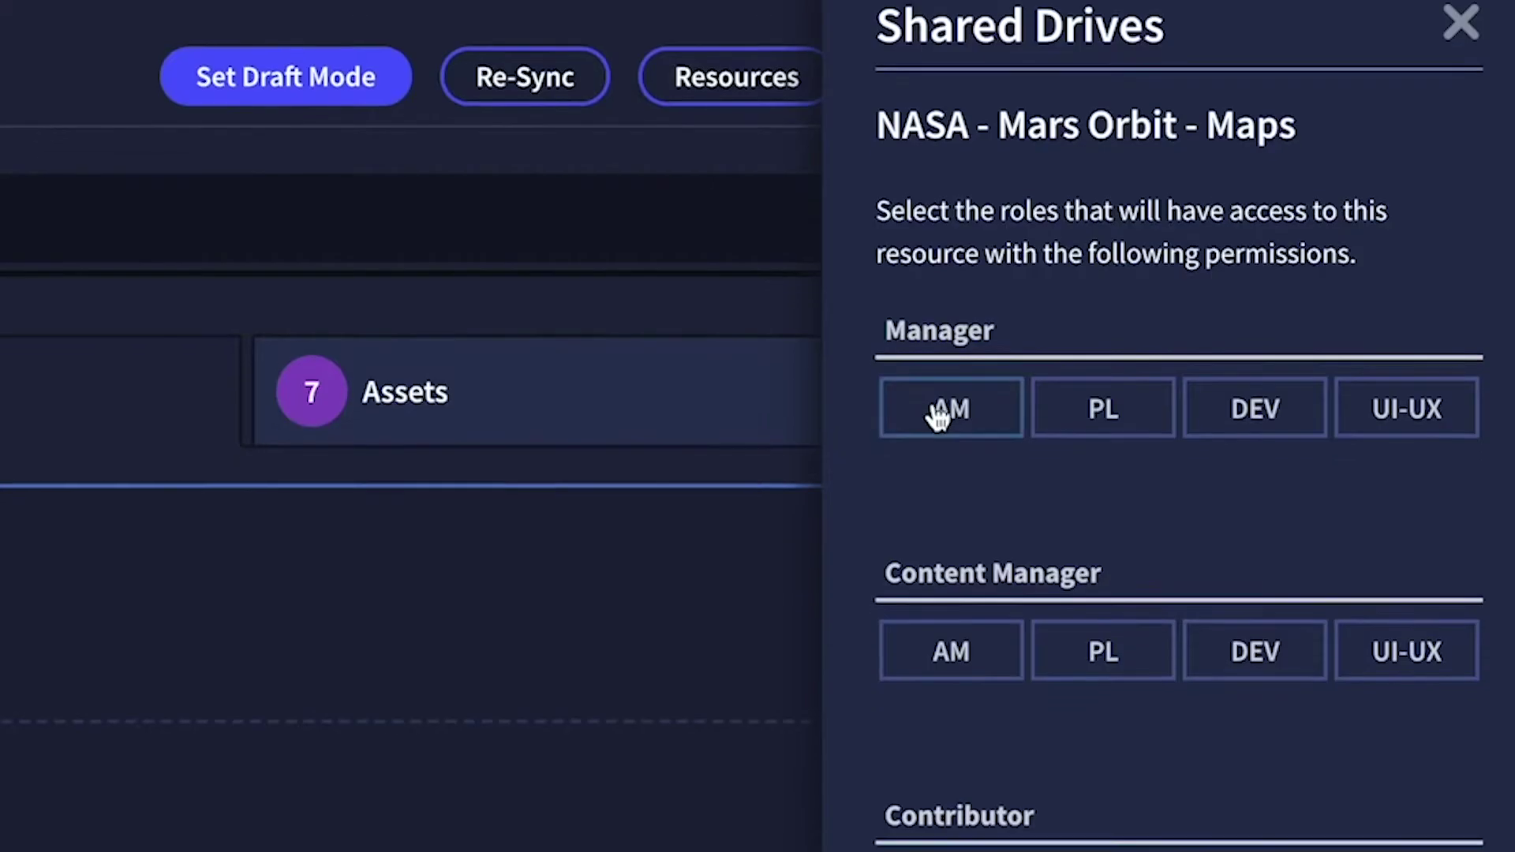
Grant AM Manager, PL and DEV Content Manager, and UI-UX Viewer on the Maps drive.
click(950, 351)
click(1108, 467)
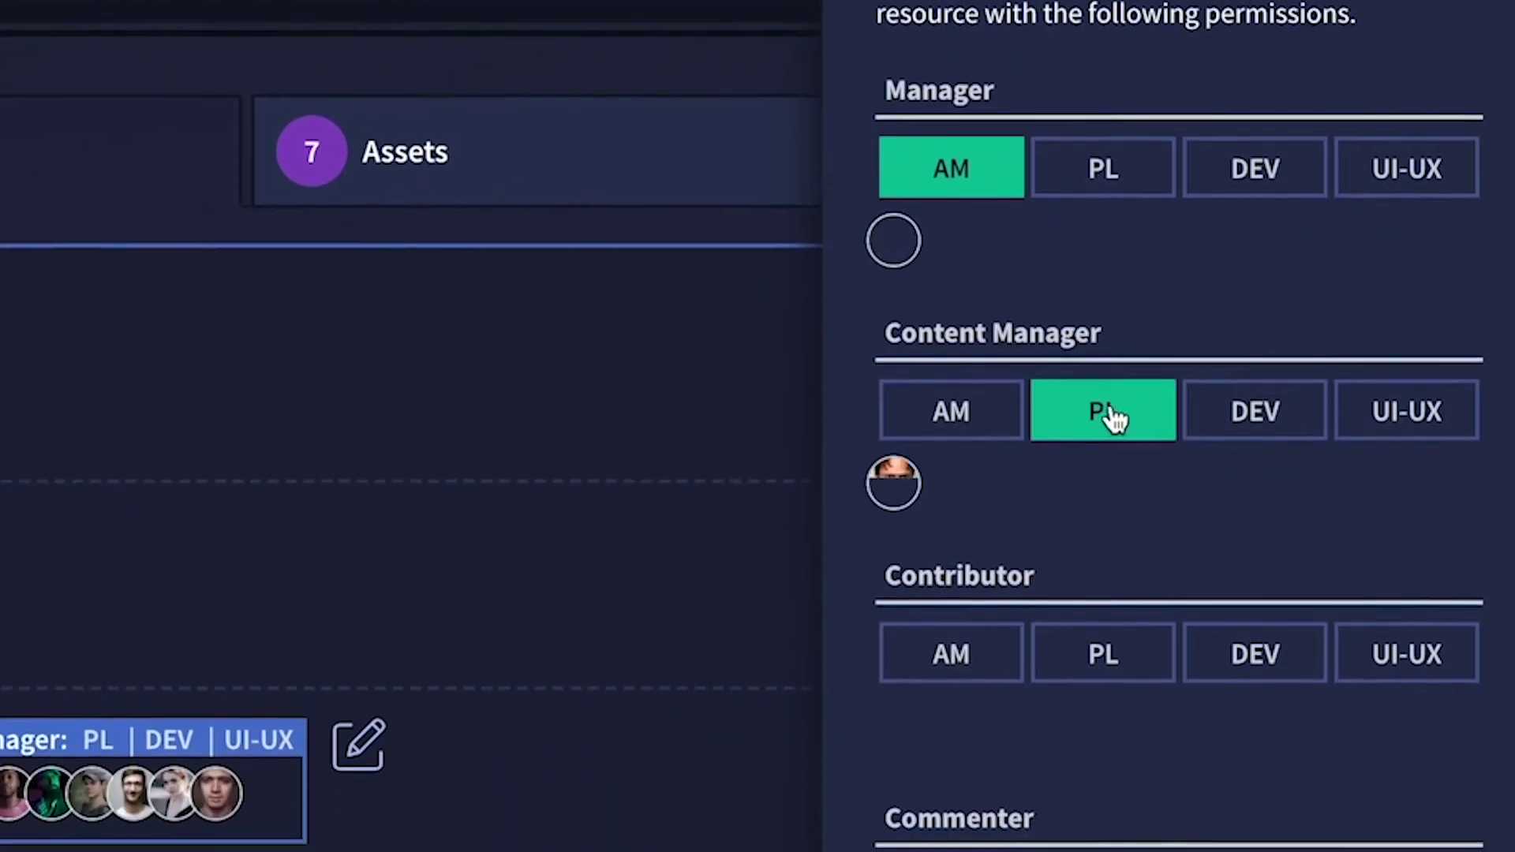
click(1241, 371)
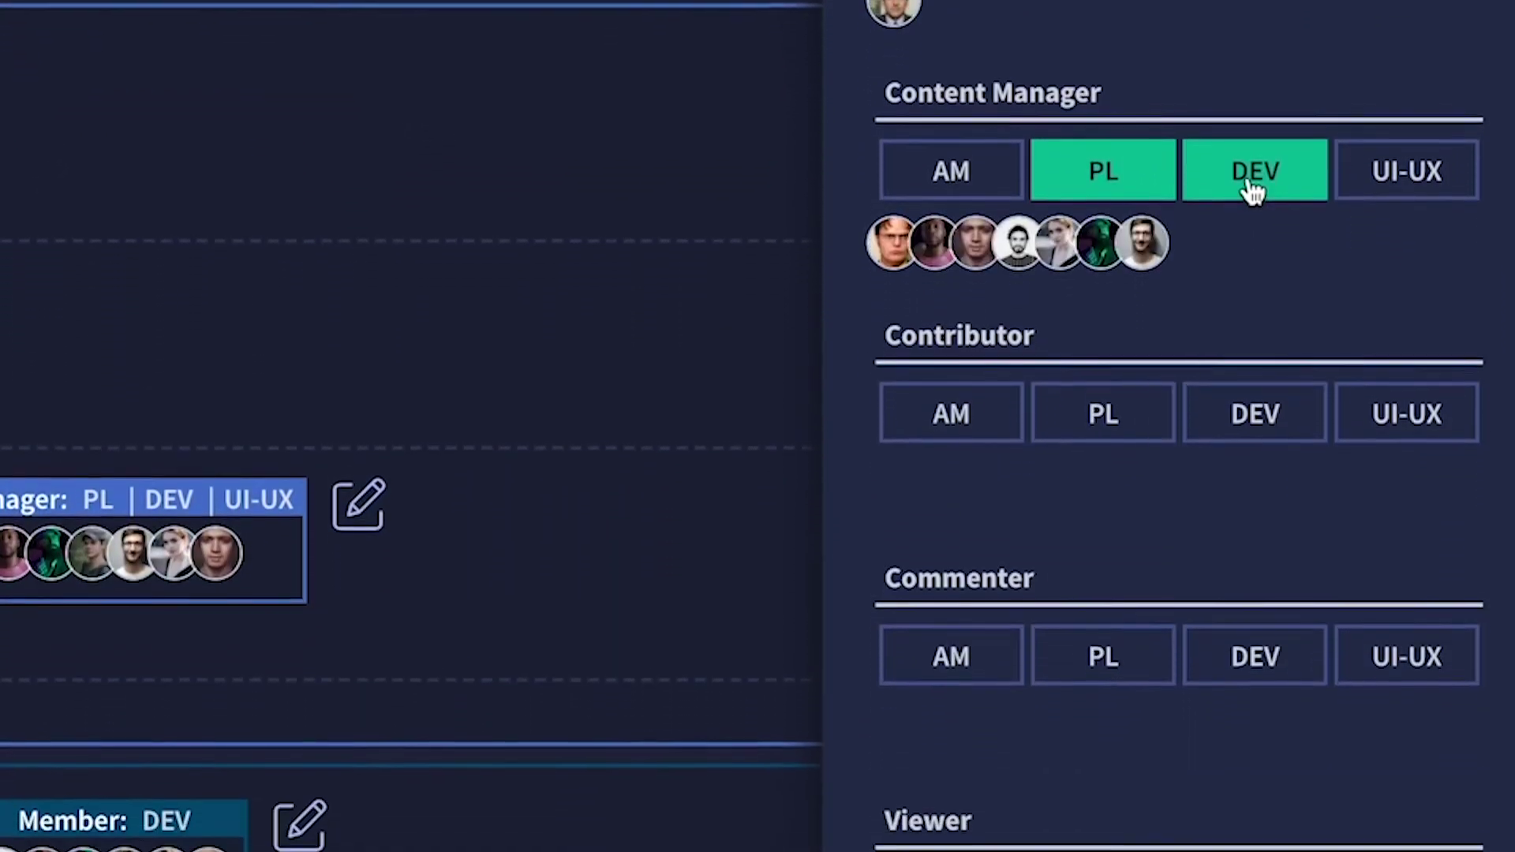
click(1414, 675)
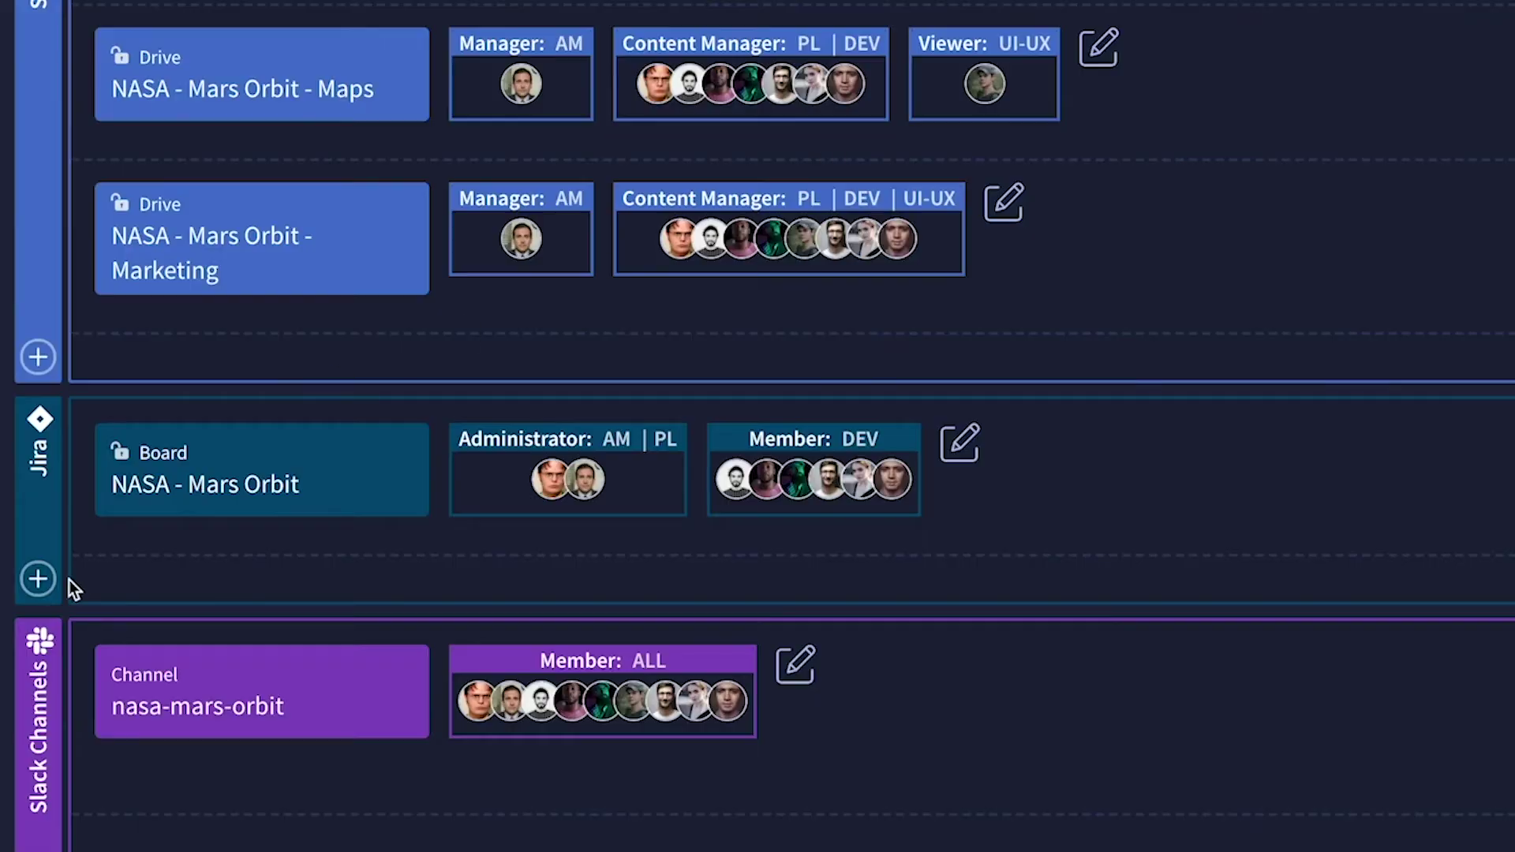
click(37, 579)
Add the NASA - Outer Space board under Jira resources.
click(202, 663)
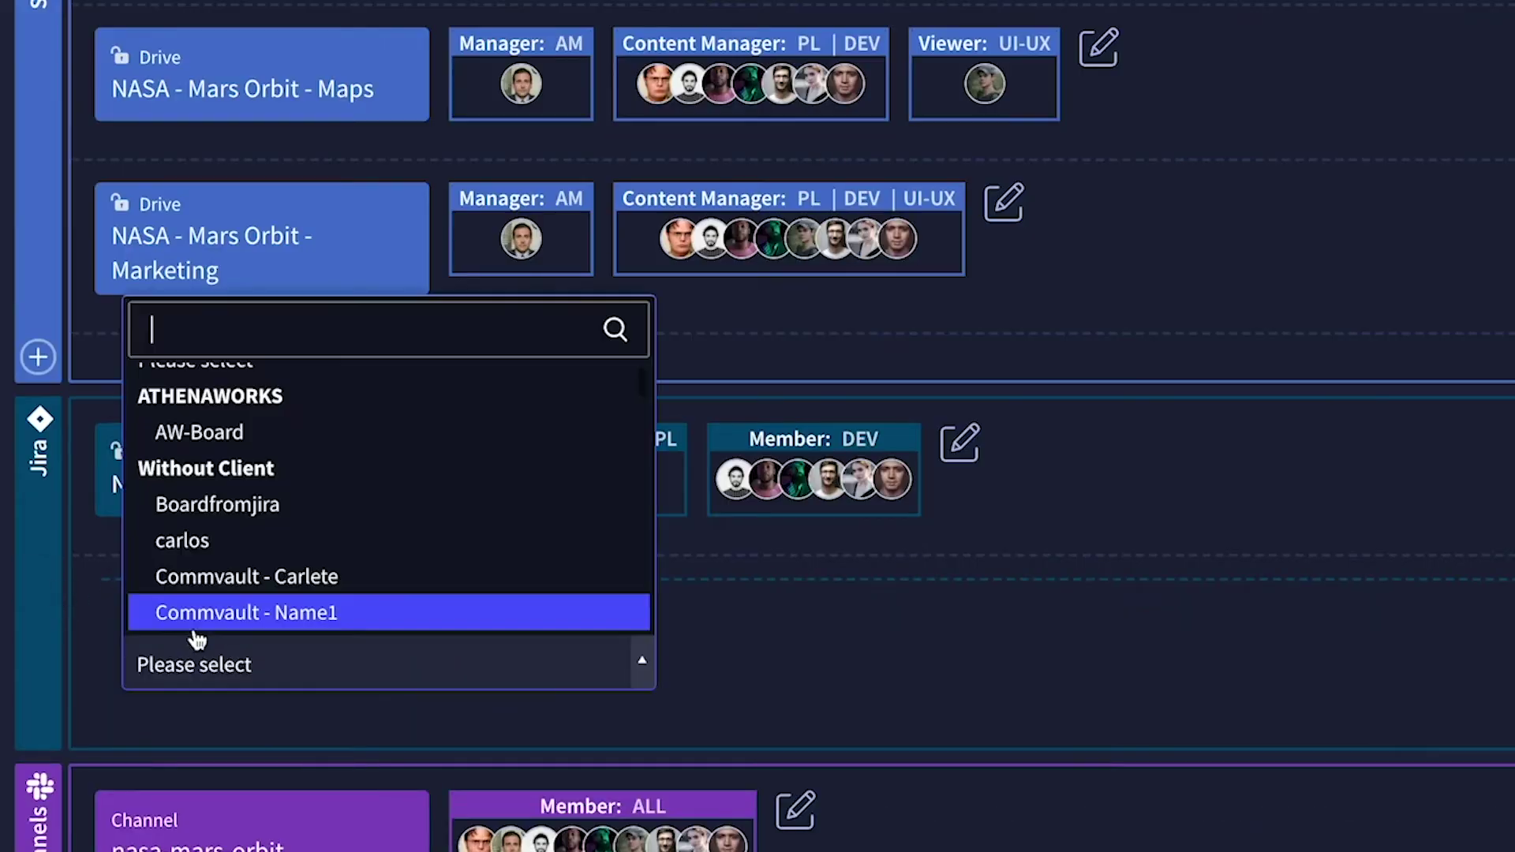
text(nasa)
click(242, 611)
click(829, 497)
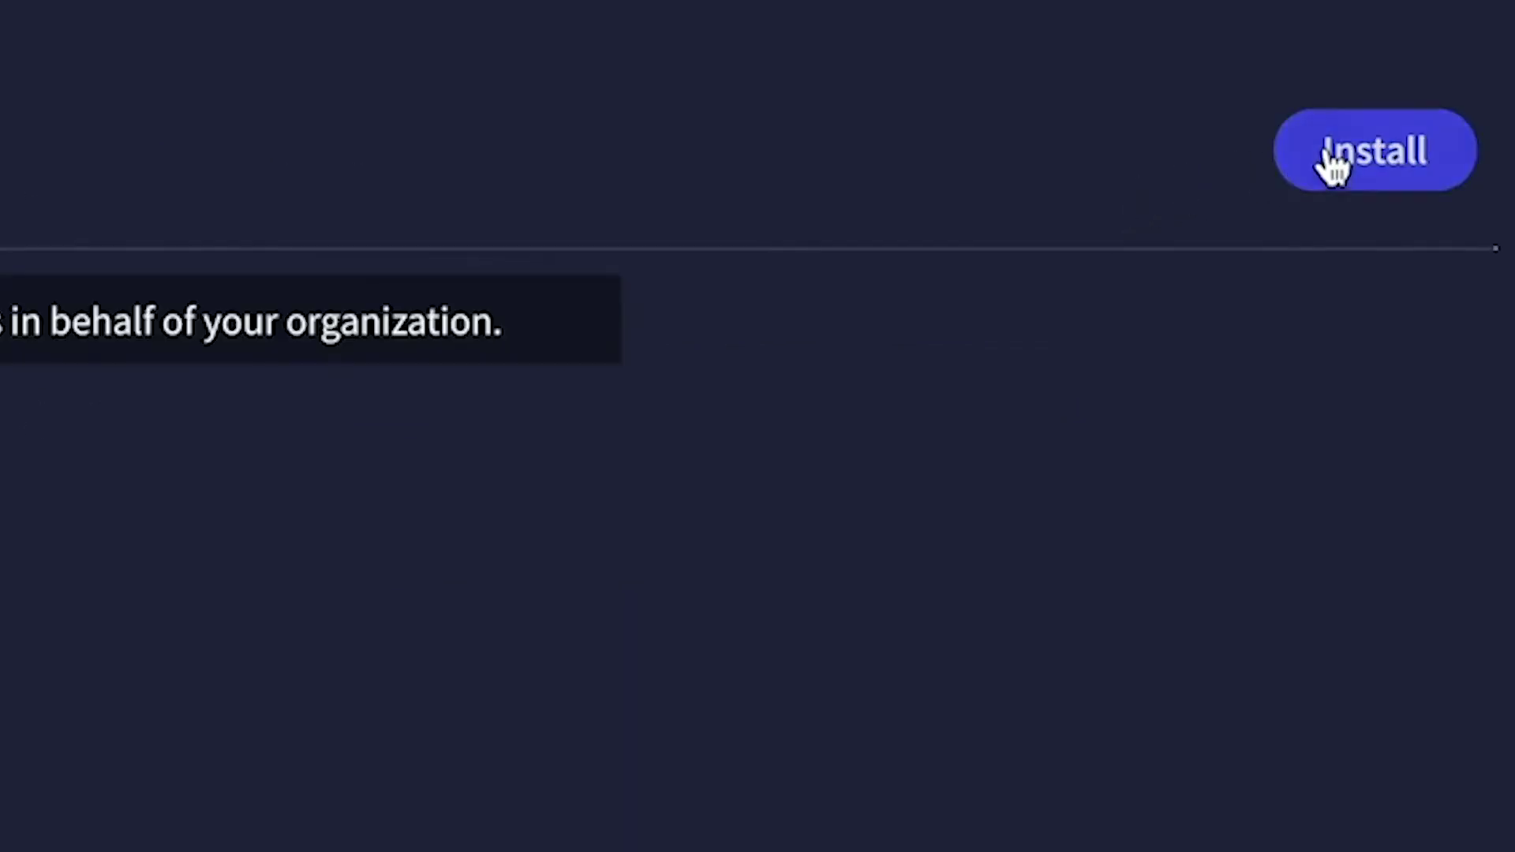
Install the Bitbucket app and review its settings, keeping project TES and workspace mylenio.
click(1329, 159)
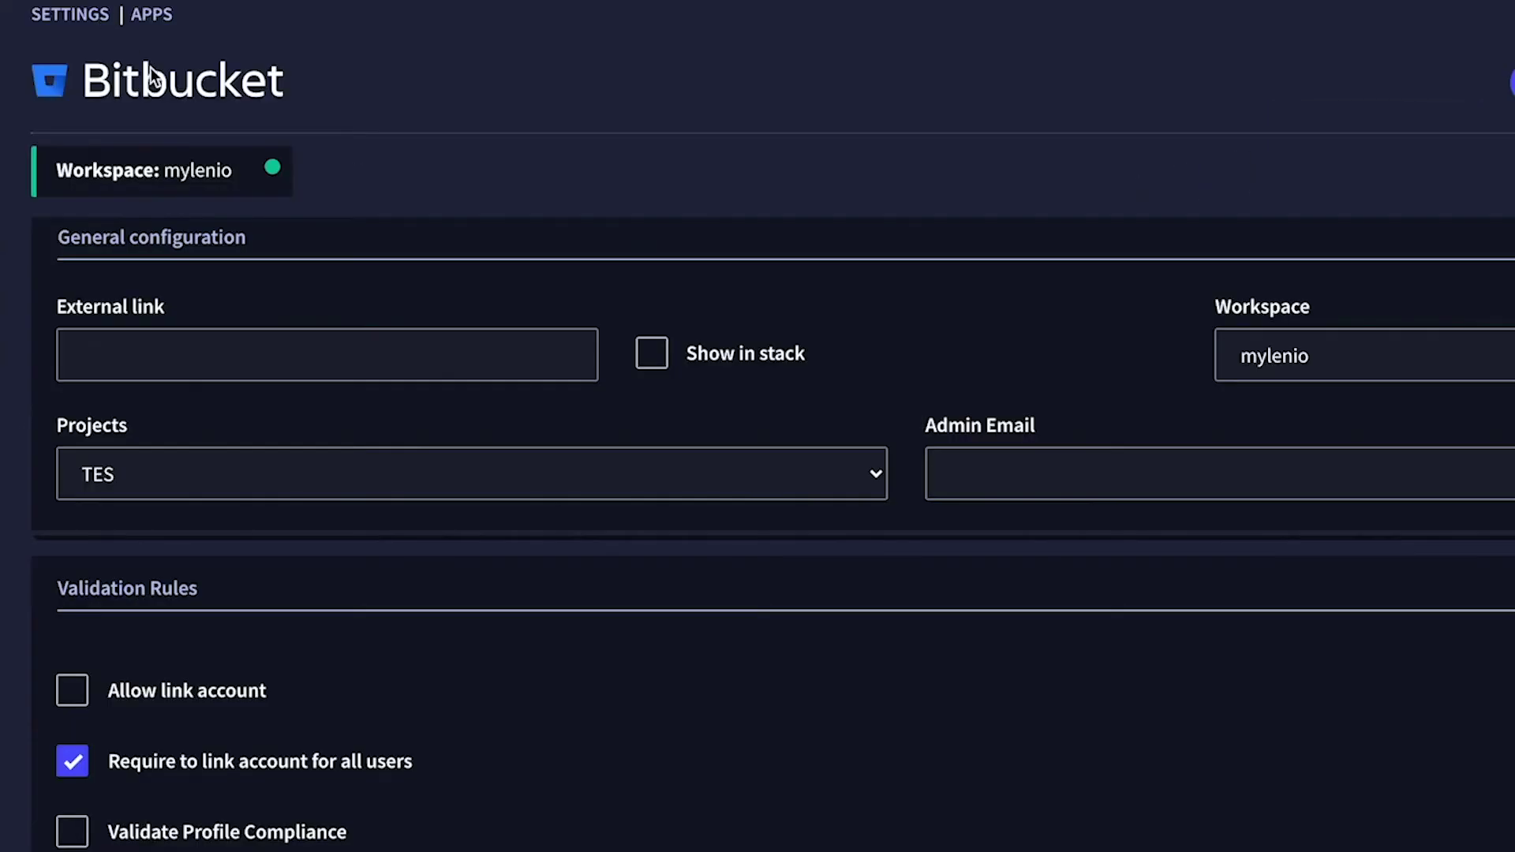
click(634, 471)
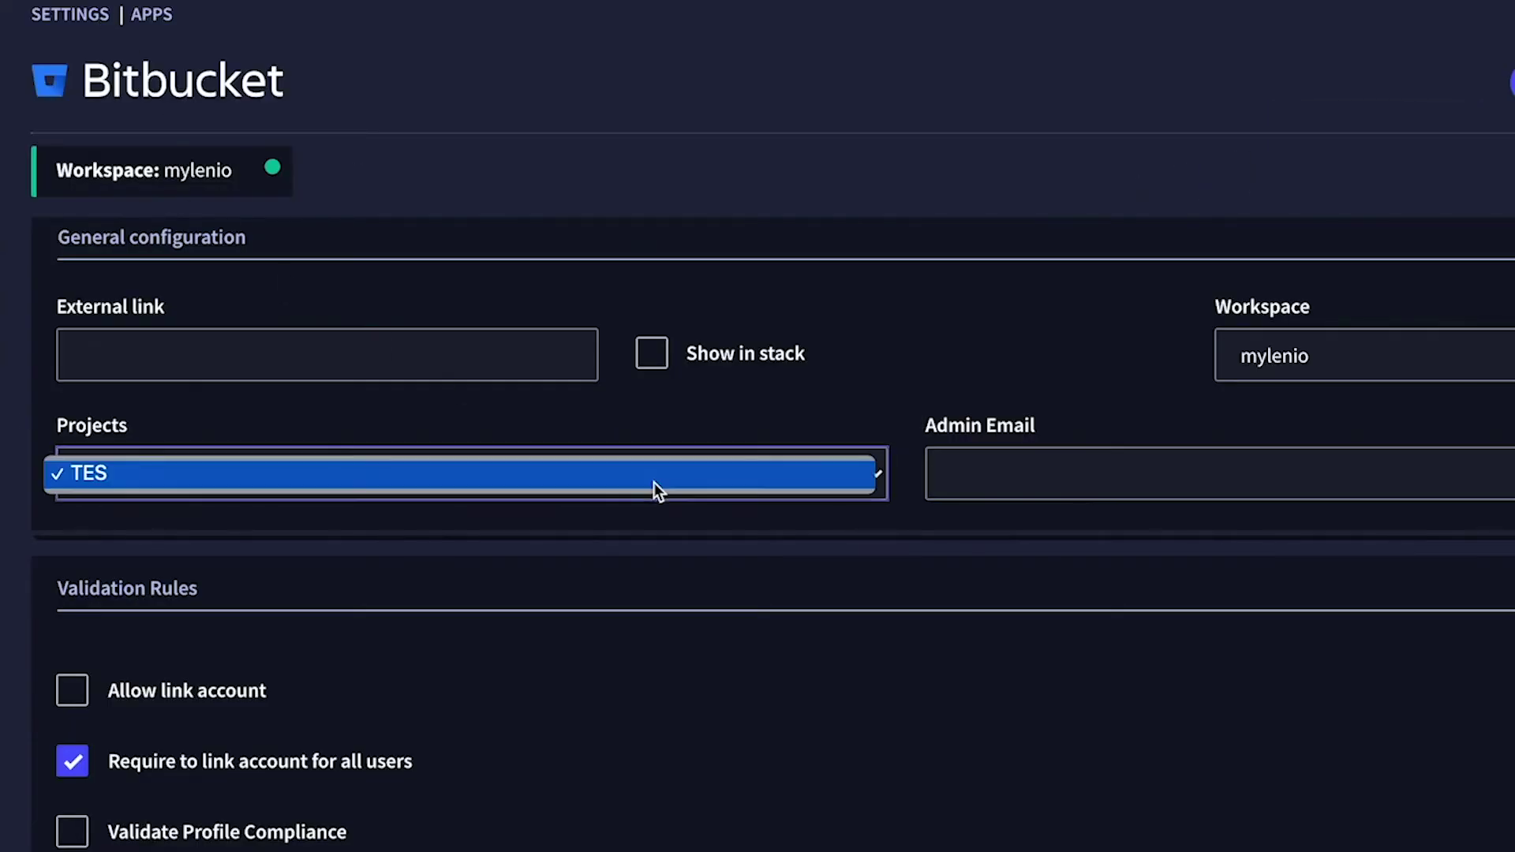
click(1252, 359)
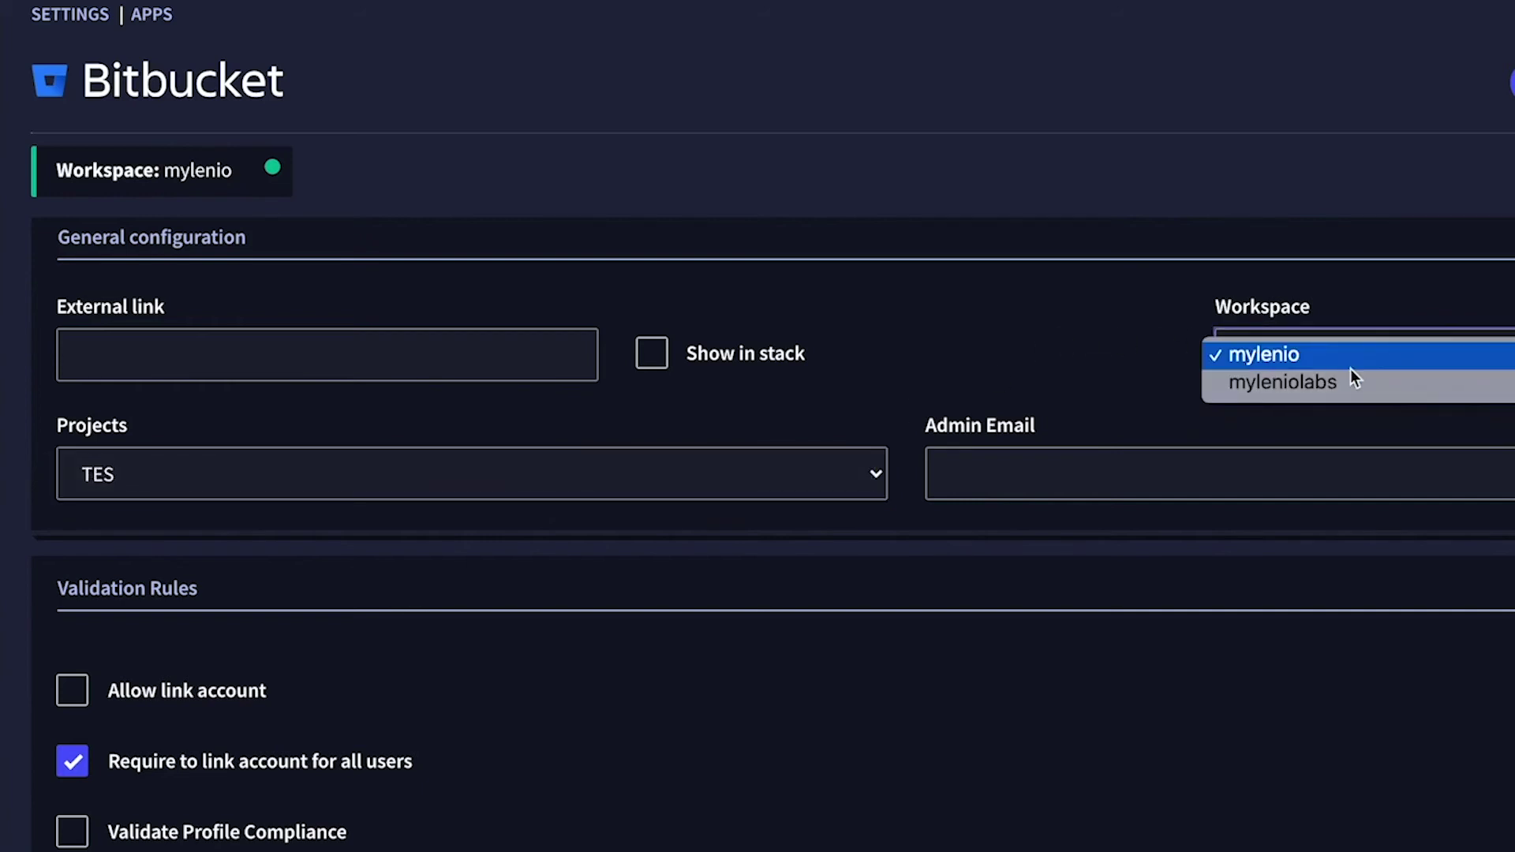
click(1237, 311)
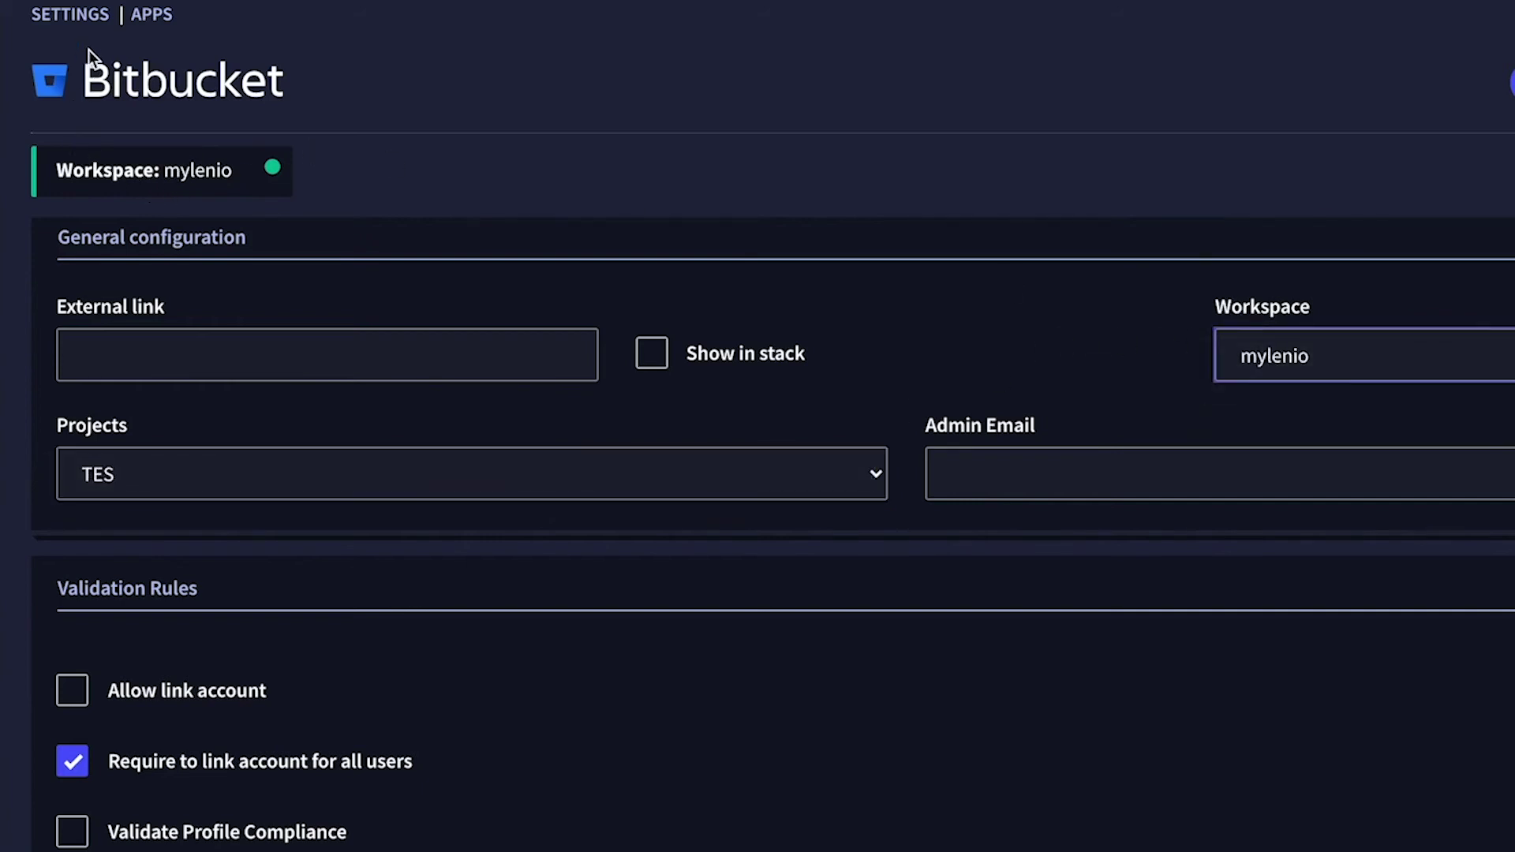
click(94, 23)
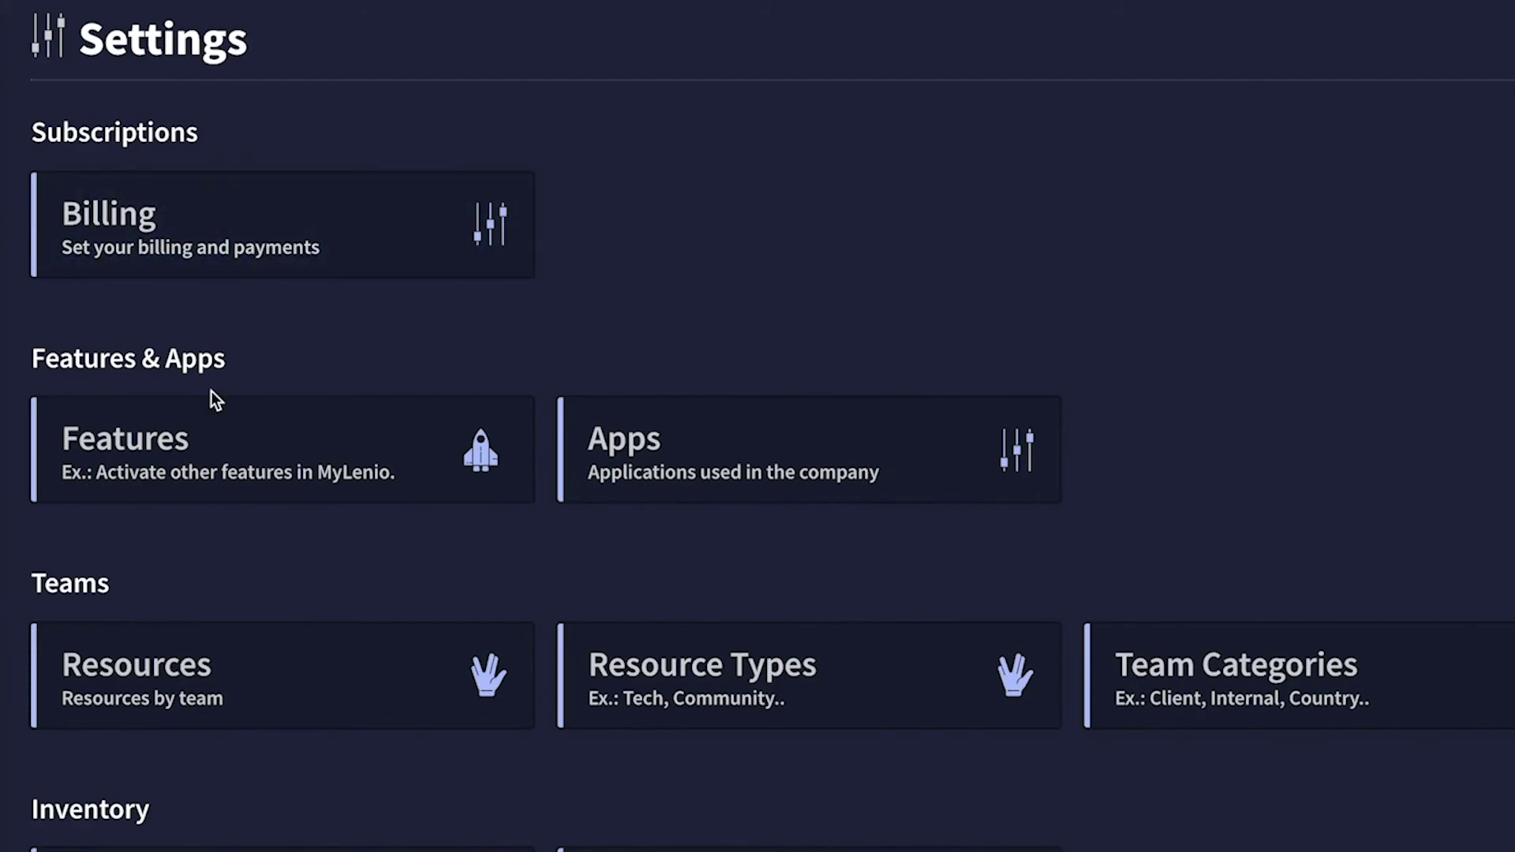
From Resources, begin a new Bitbucket resource and name it new-repos.
click(157, 701)
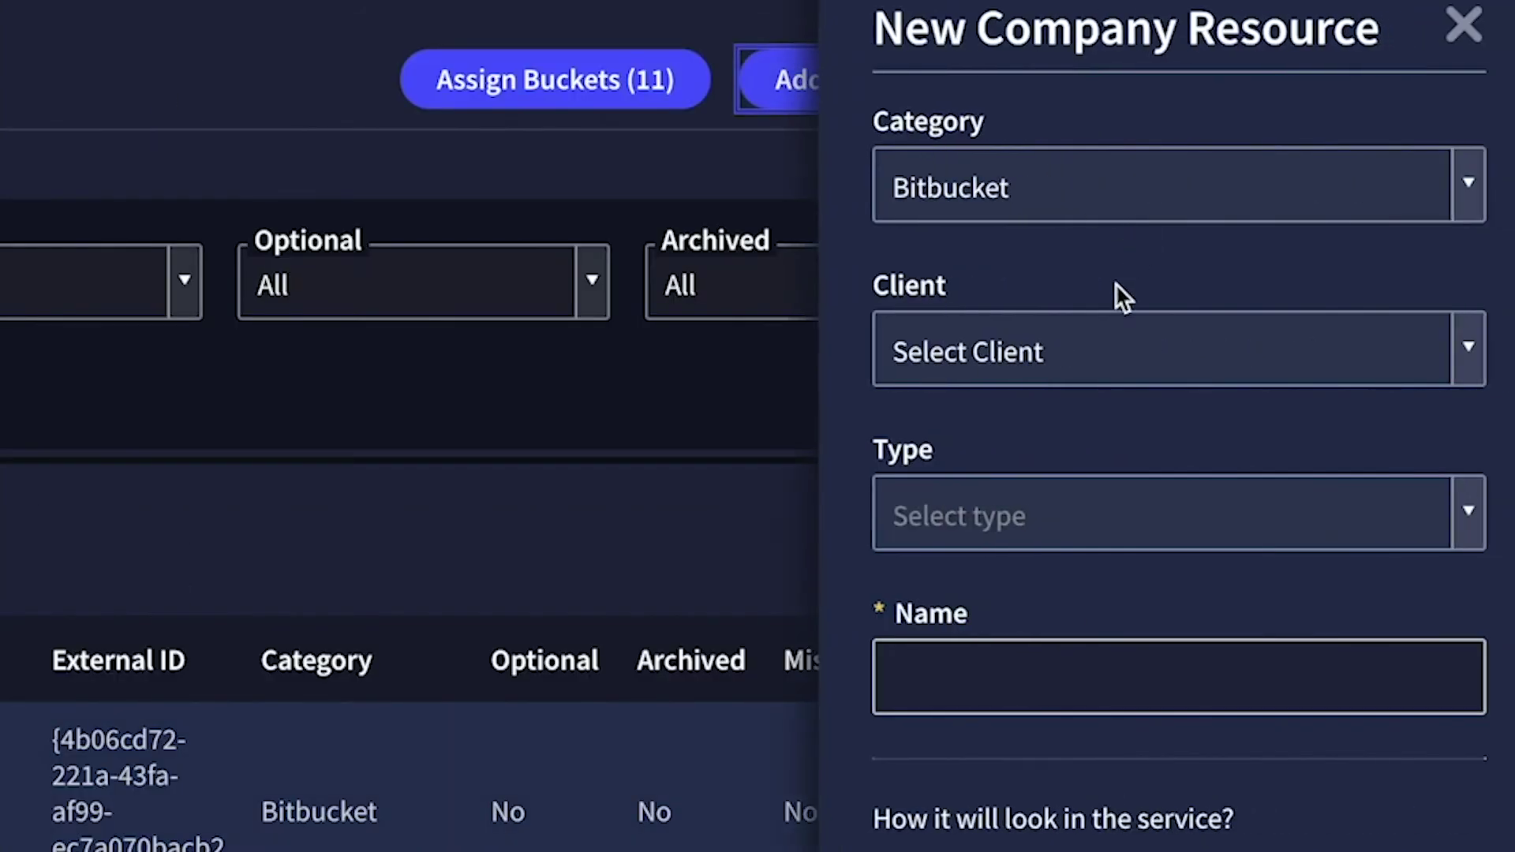
click(1015, 659)
text(new-repos)
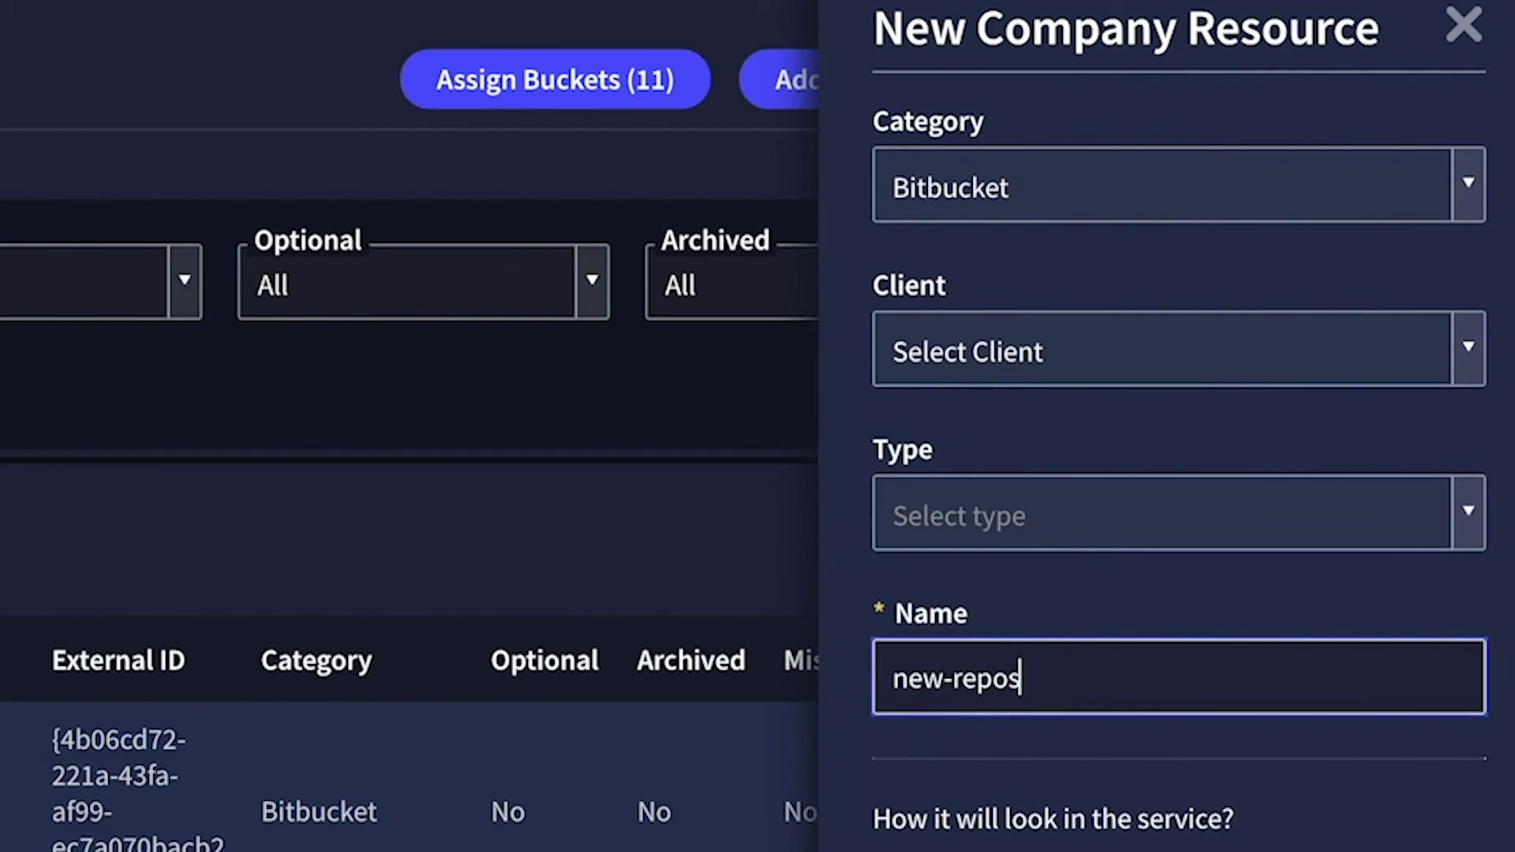